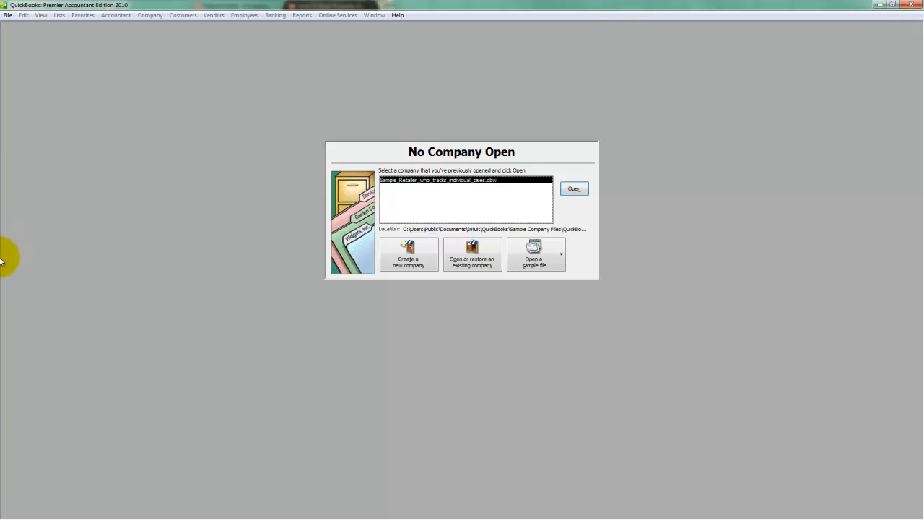
Switch to File Explorer and open the Accounting folder inside the YourCompany folder.
click(2, 282)
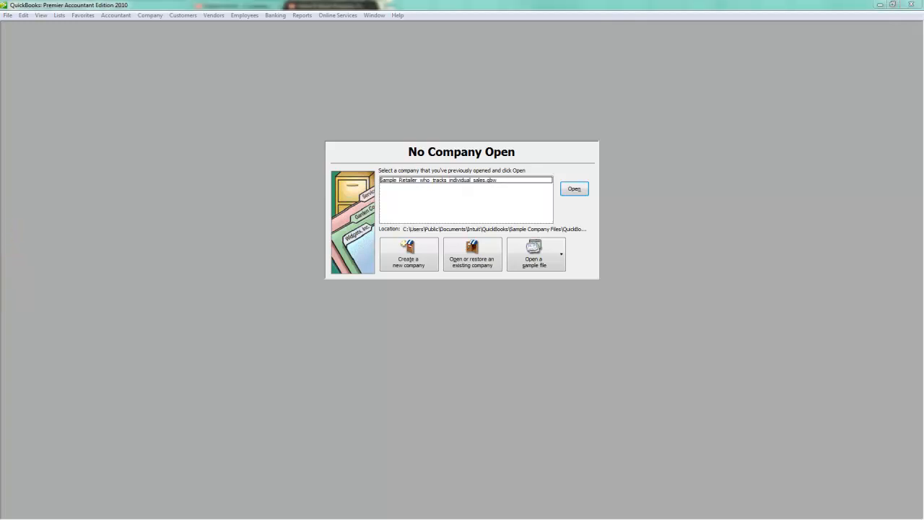
click(532, 3)
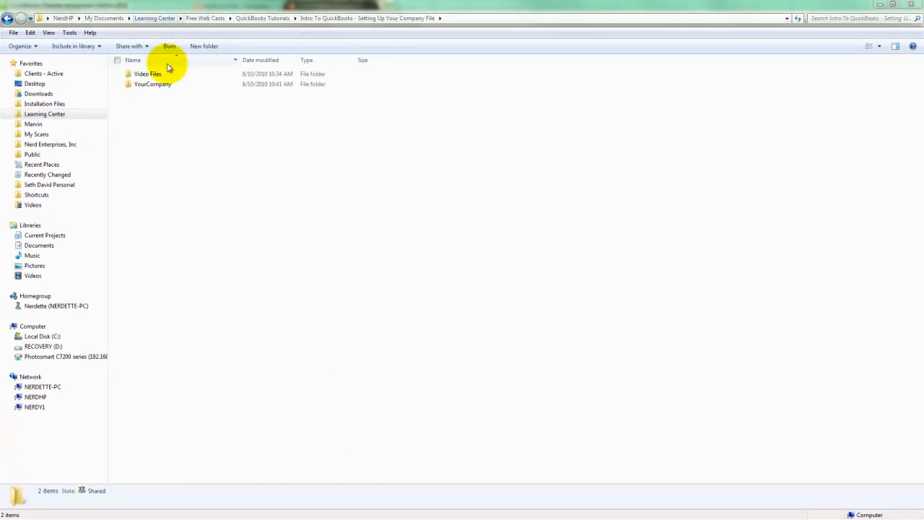
double_click(152, 86)
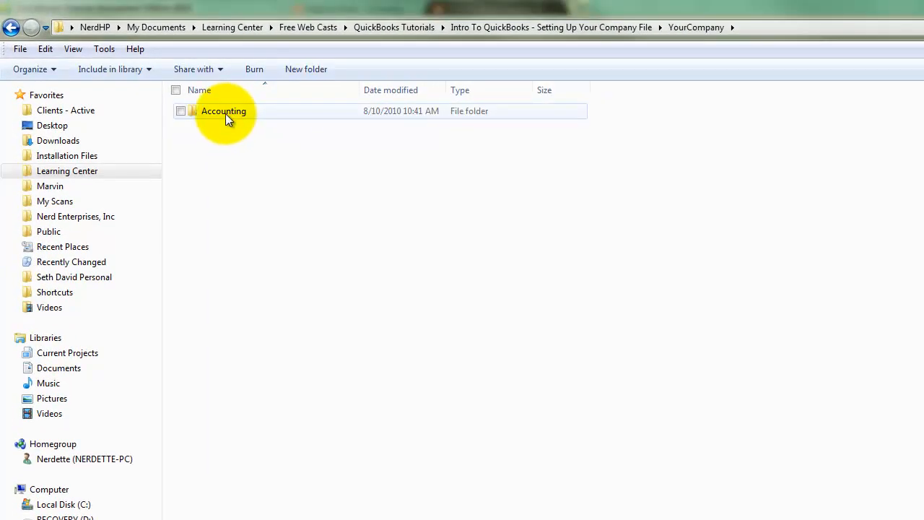
double_click(226, 112)
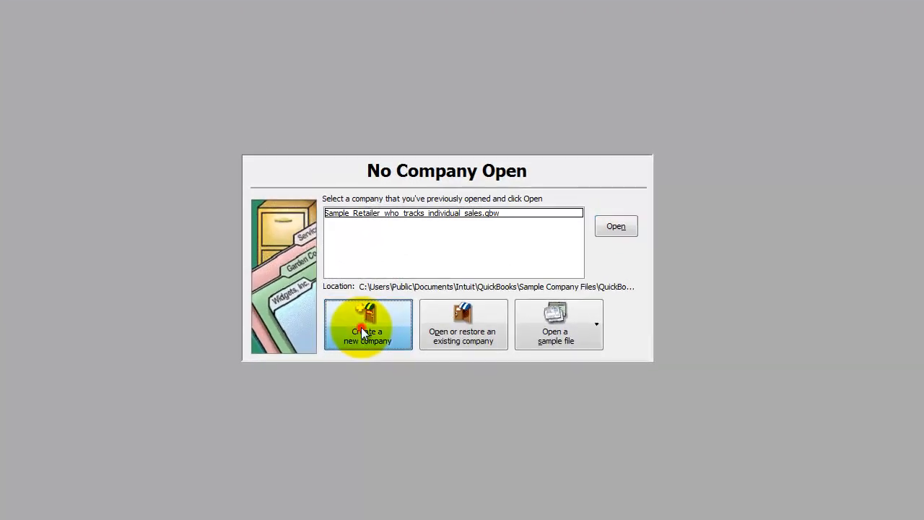
Switch to QuickBooks and start creating a new company, skipping the EasyStep Interview to set up the information manually.
click(406, 260)
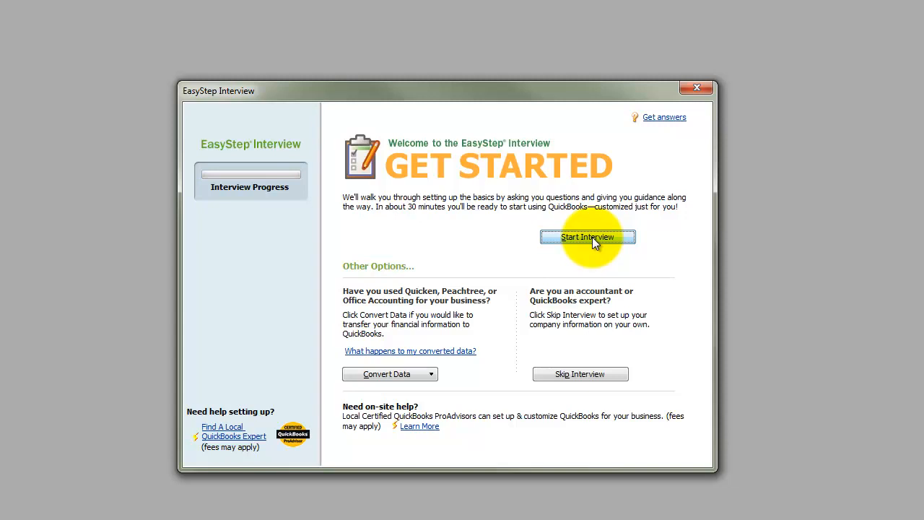
click(412, 375)
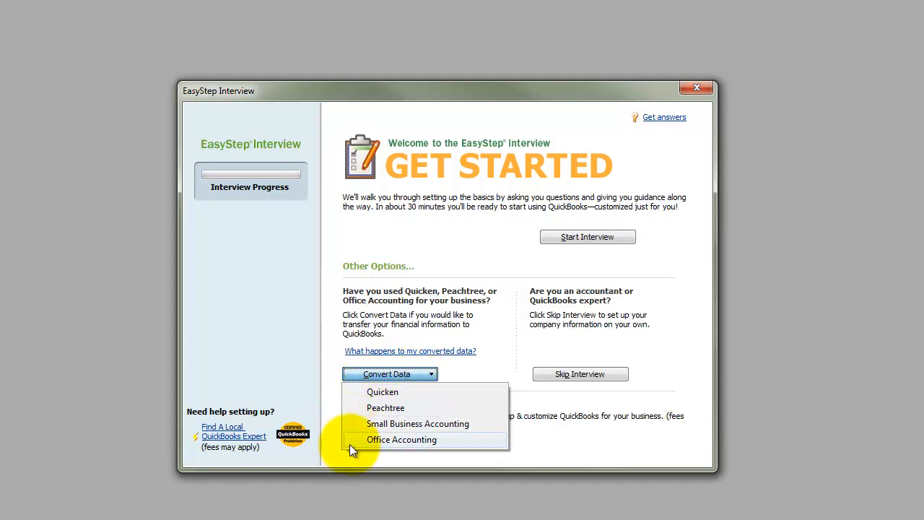
click(586, 374)
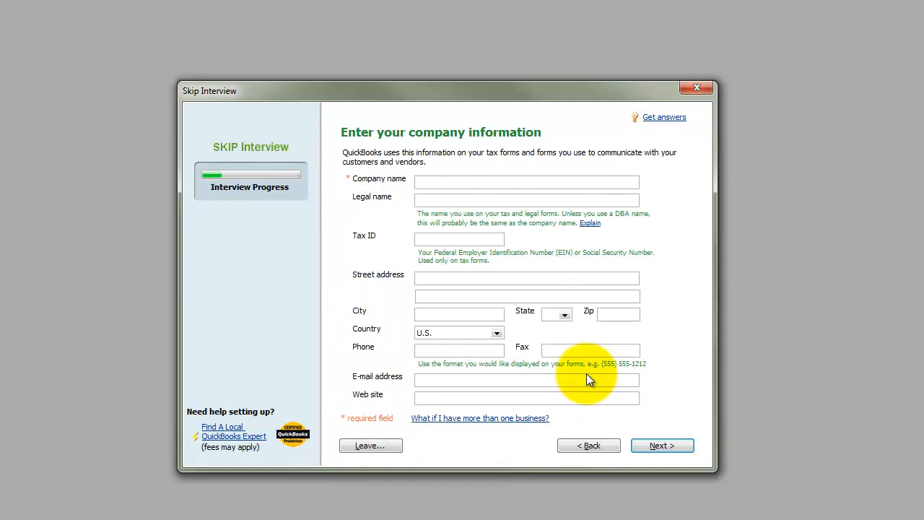
Enter YourCompany, Inc. as the company and legal name, leave the other company information blank, and continue.
text(YourCompany, Inc.)
key(Tab)
key(Tab)
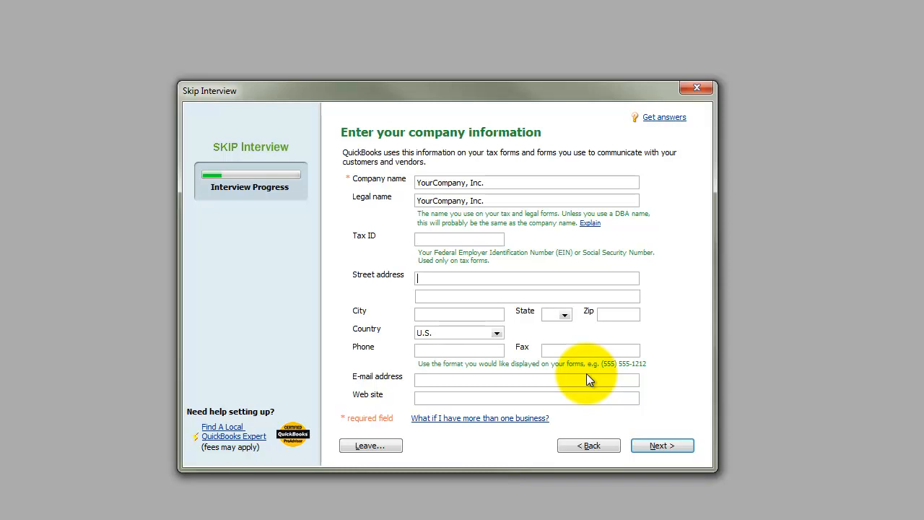
click(466, 240)
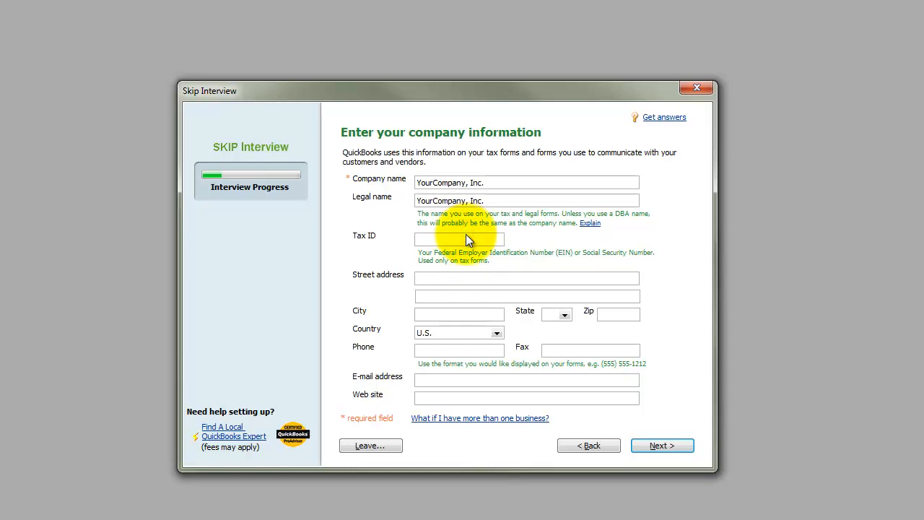
click(451, 291)
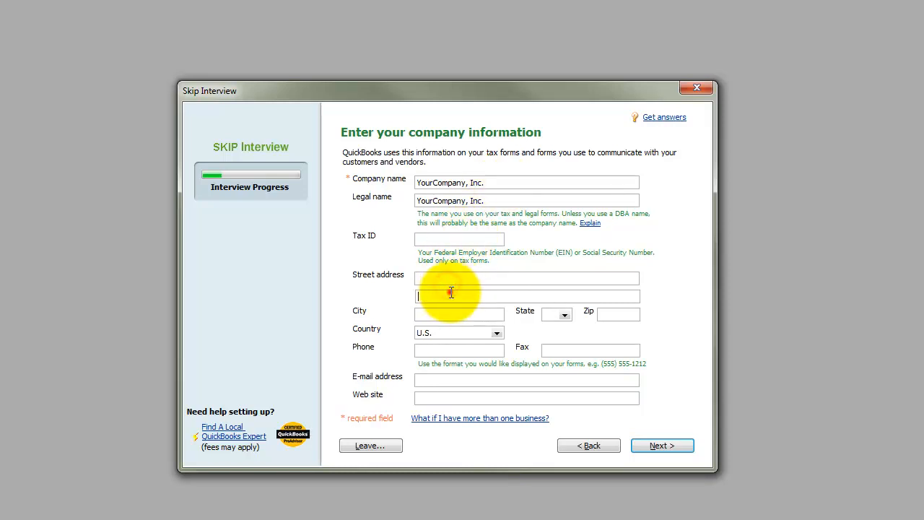
click(445, 313)
click(437, 398)
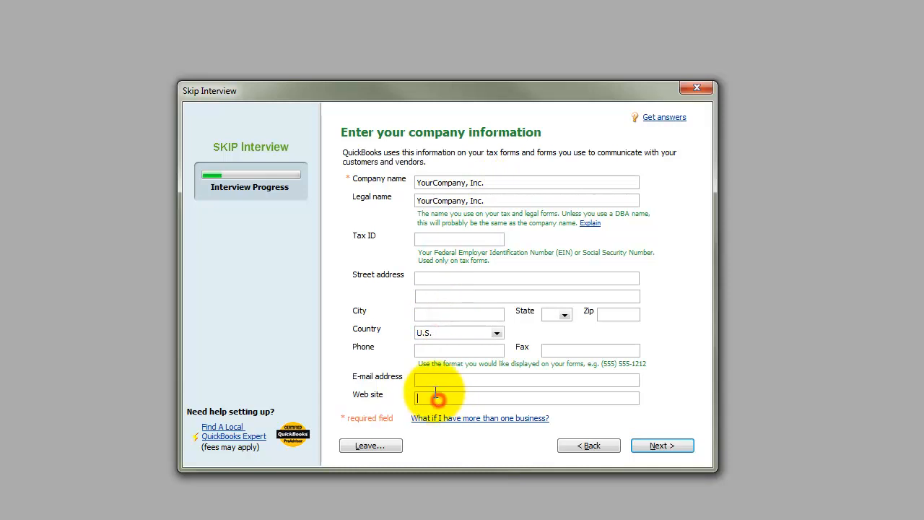
click(434, 382)
click(429, 401)
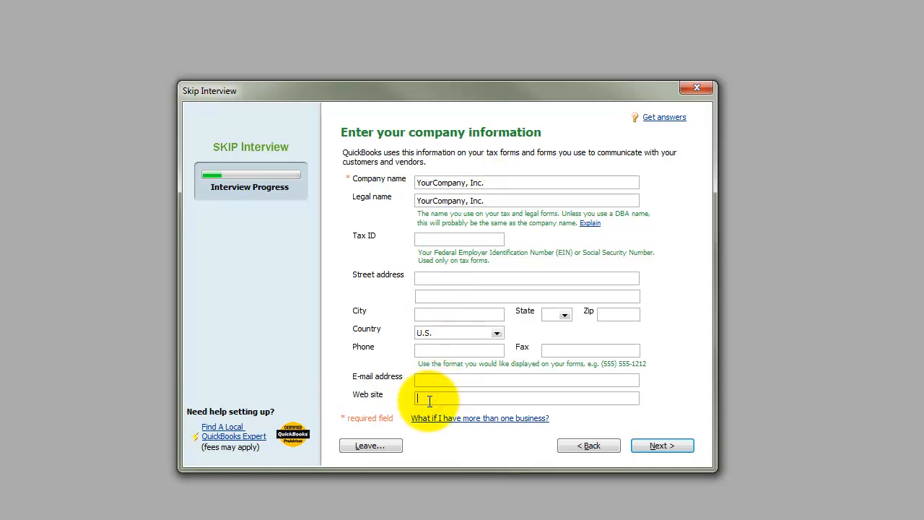
click(663, 443)
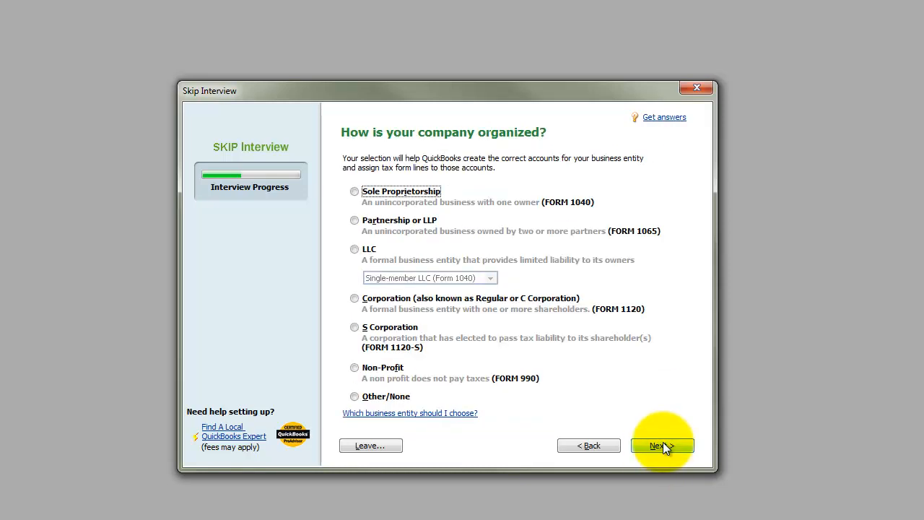
Set the company organization to S Corporation and accept January as the first month of the fiscal year.
click(359, 328)
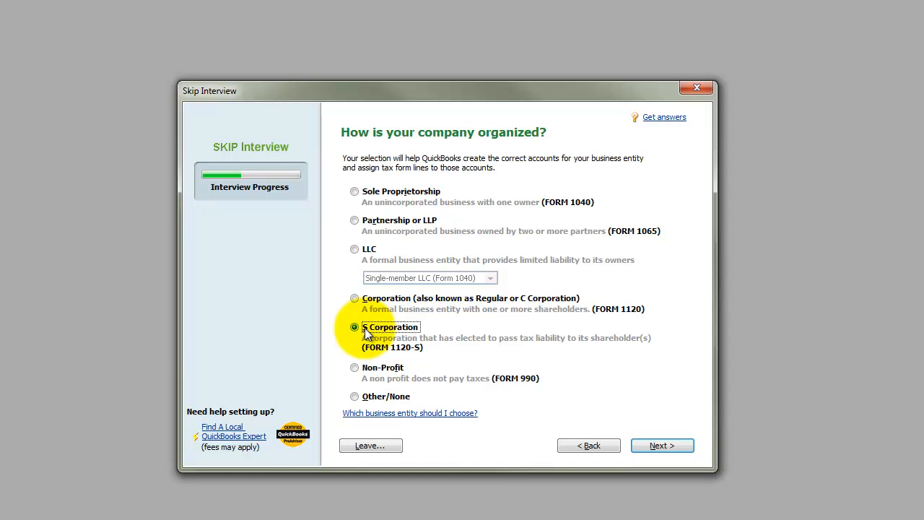
click(659, 446)
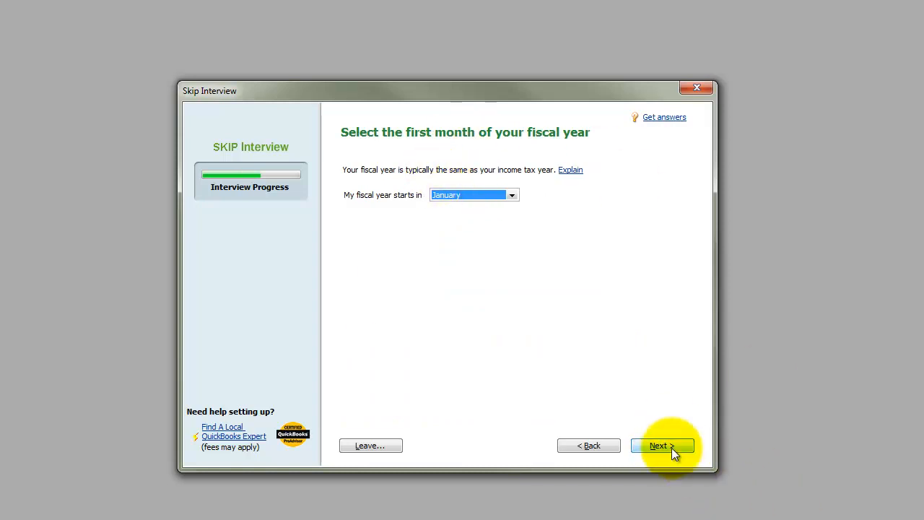
click(672, 448)
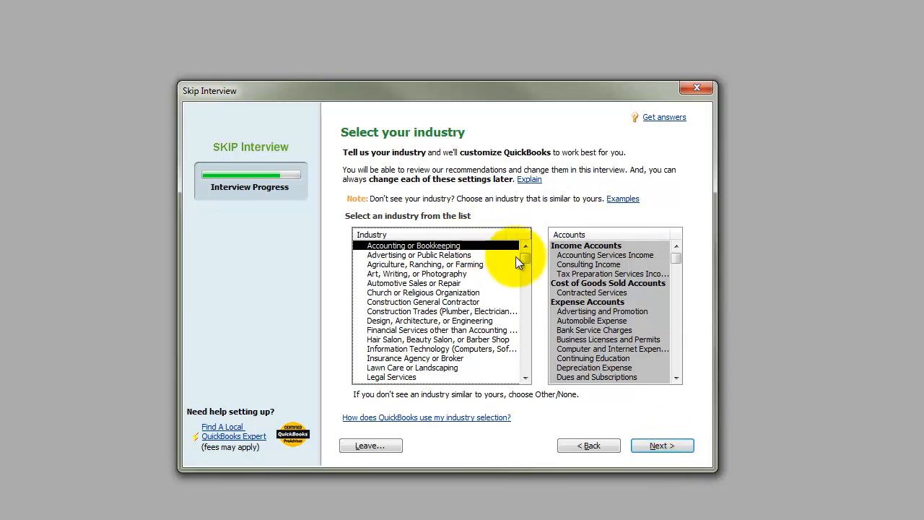
Accept Accounting or Bookkeeping as the industry and proceed to choosing the company file's name and location.
mouse_move(526, 258)
mouse_down()
mouse_move(527, 371)
mouse_move(527, 243)
mouse_up()
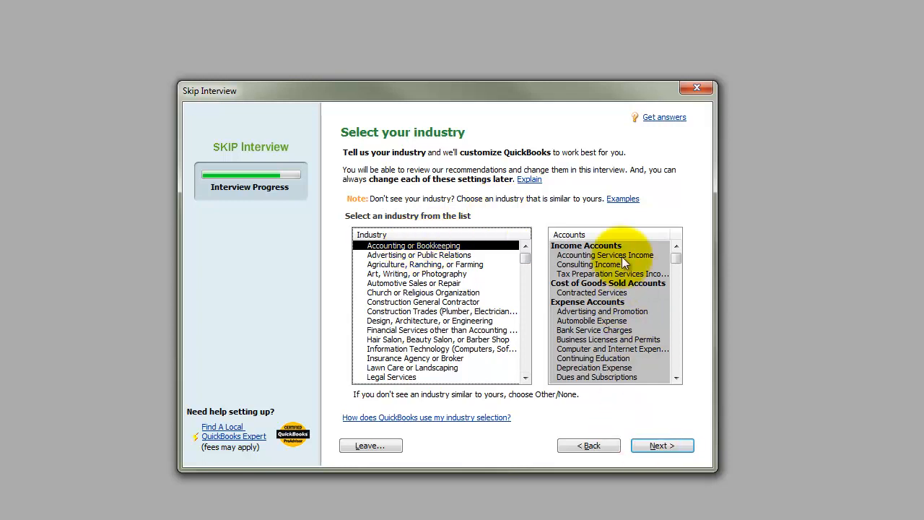
mouse_move(673, 258)
mouse_down()
mouse_move(674, 384)
mouse_move(673, 241)
mouse_up()
click(660, 444)
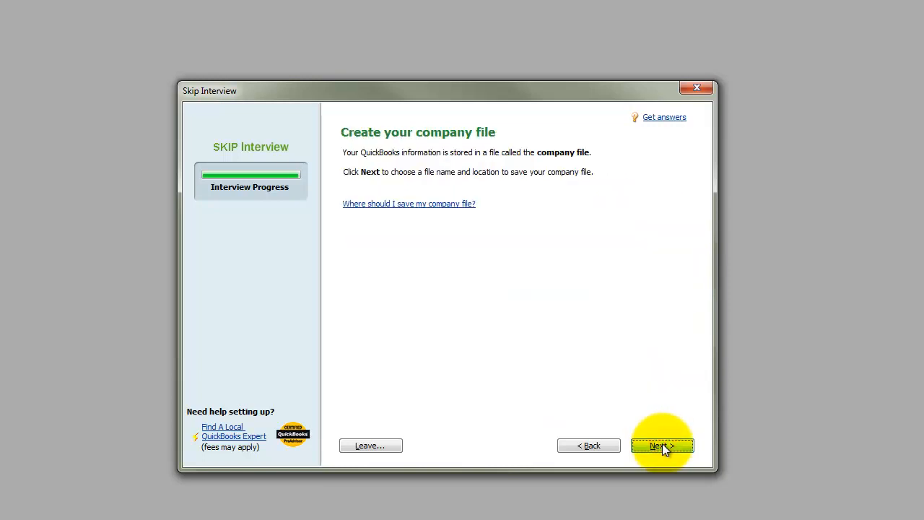
click(662, 443)
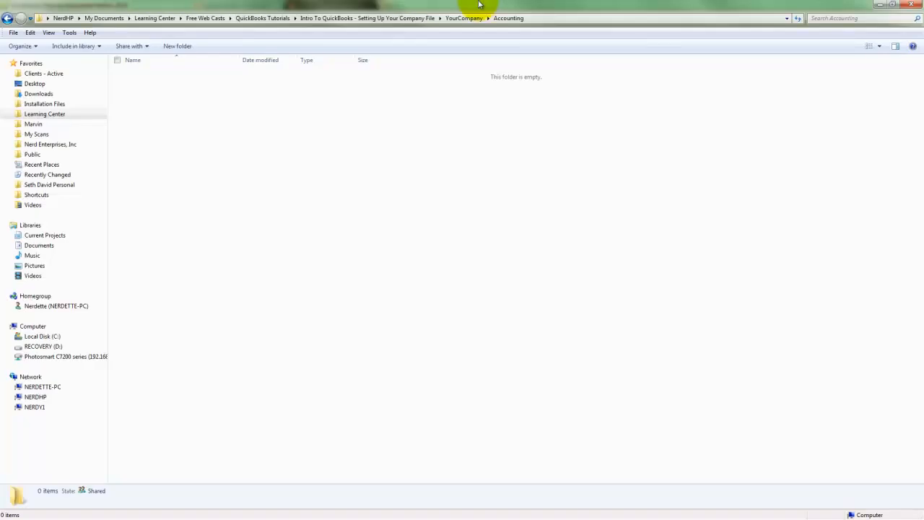
Copy the path of the YourCompany\Accounting folder from File Explorer and make it the save location for the new company file.
click(550, 18)
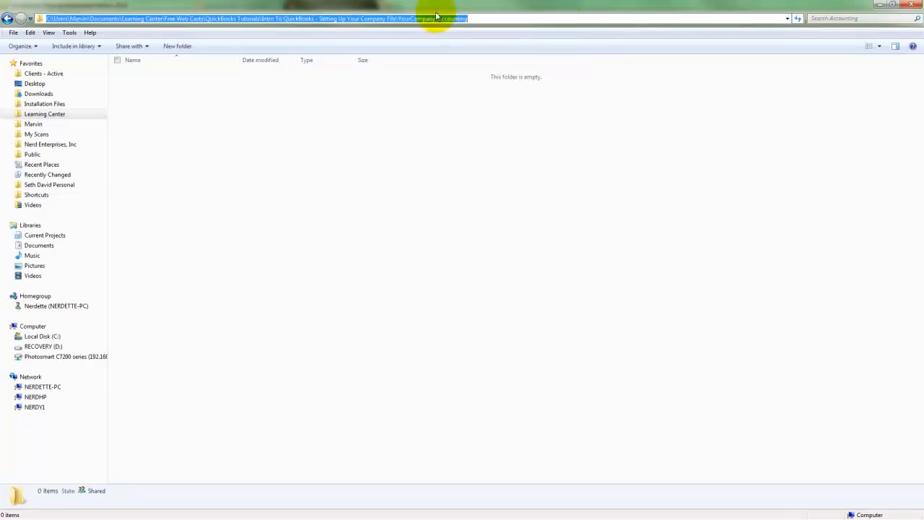
right_click(403, 20)
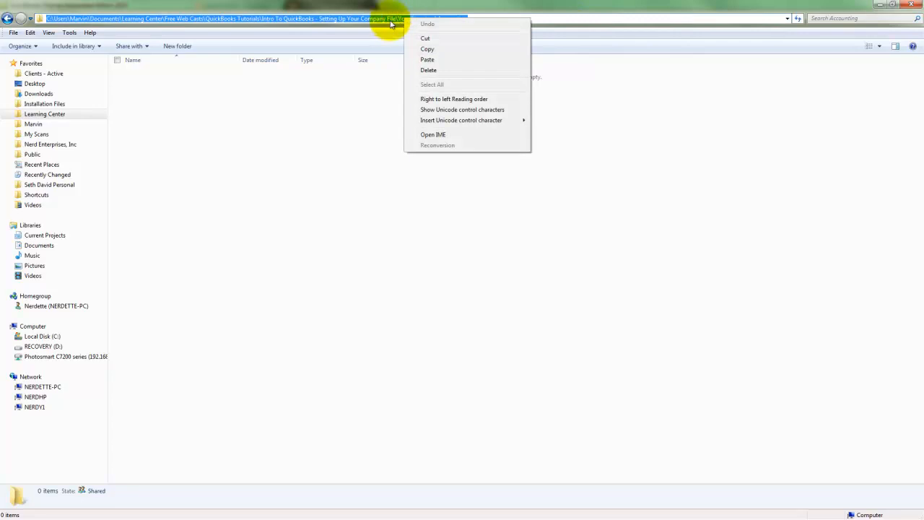
click(428, 49)
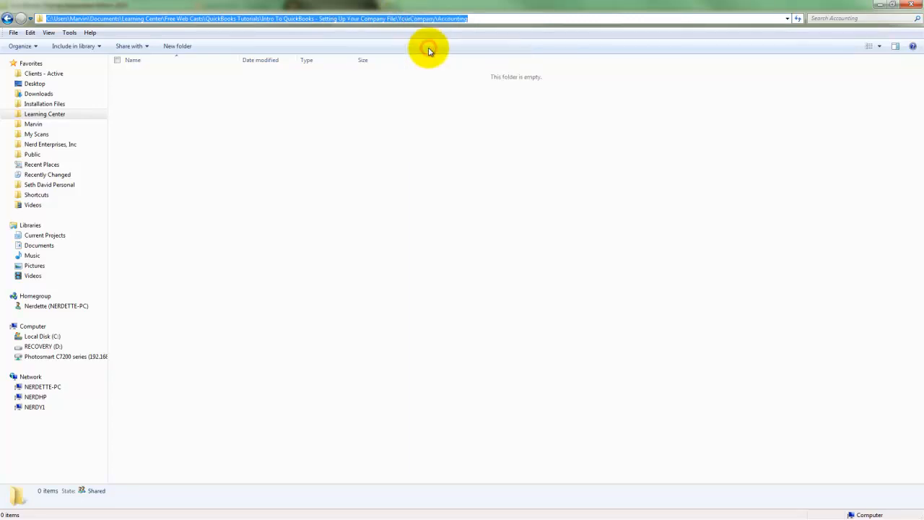
key(alt+Tab)
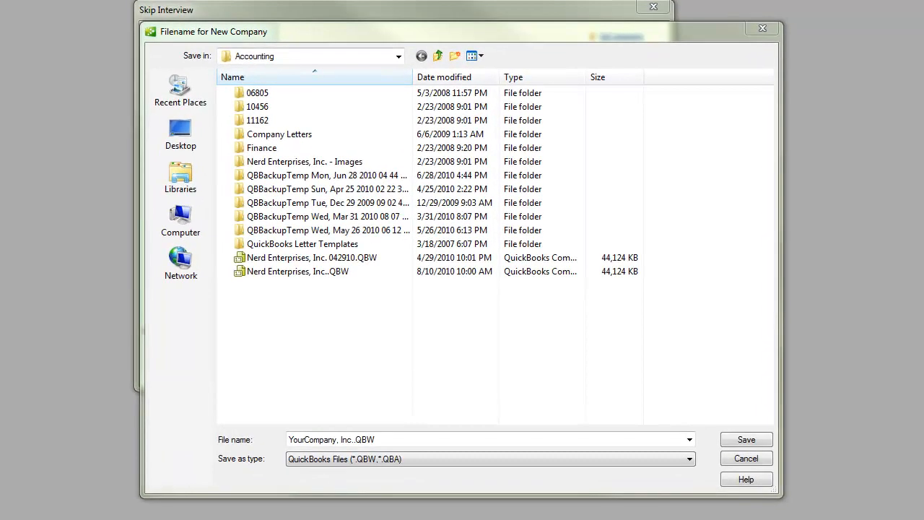
key(ctrl+v)
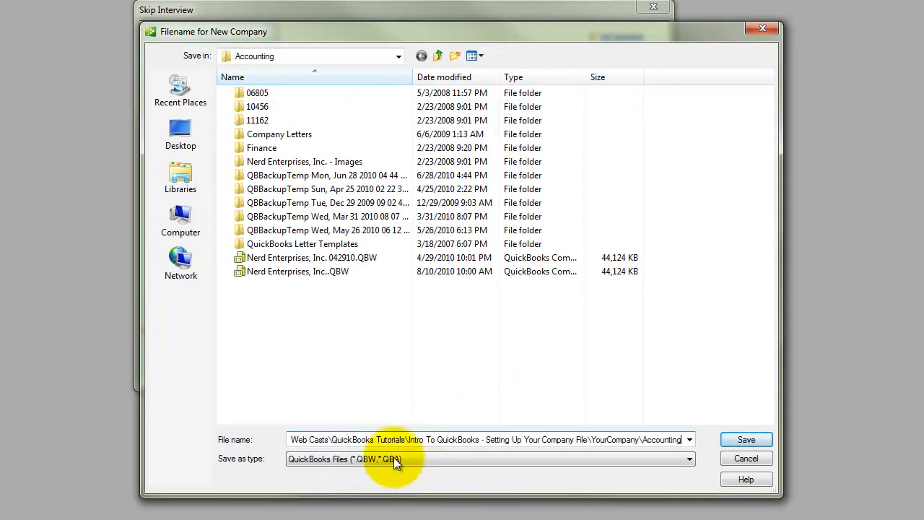
click(745, 442)
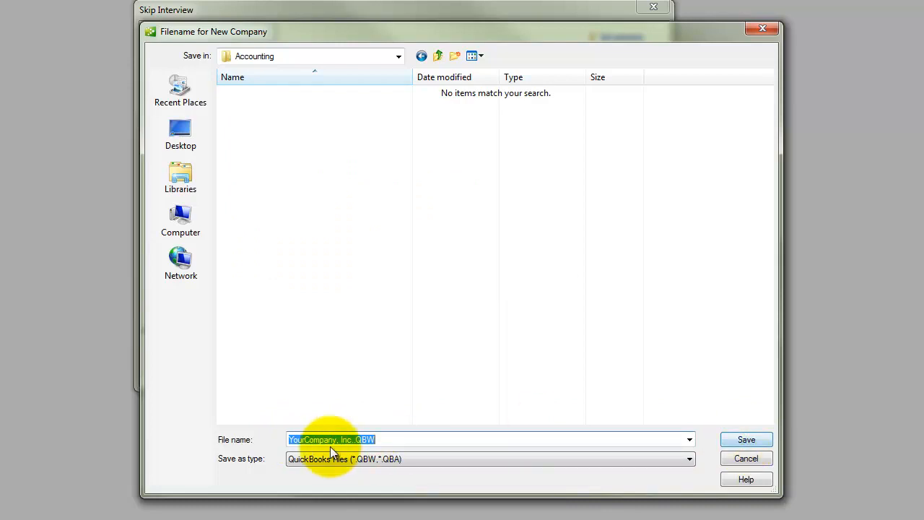
Remove the extra period from the file name and save the company file as YourCompany, Inc.QBW.
click(379, 440)
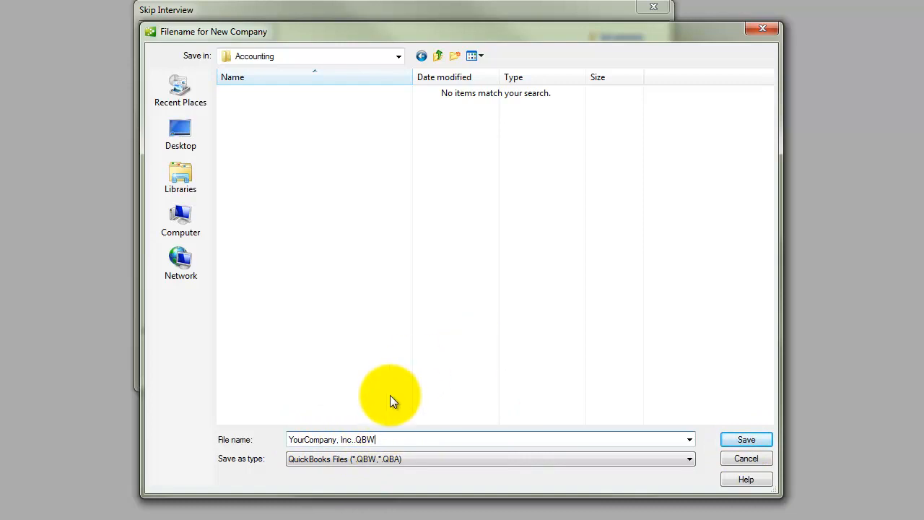
click(356, 440)
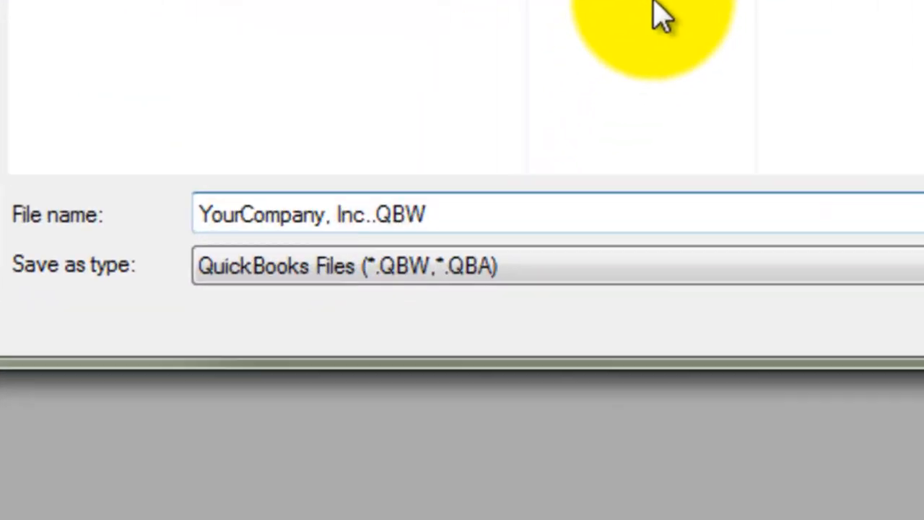
key(BackSpace)
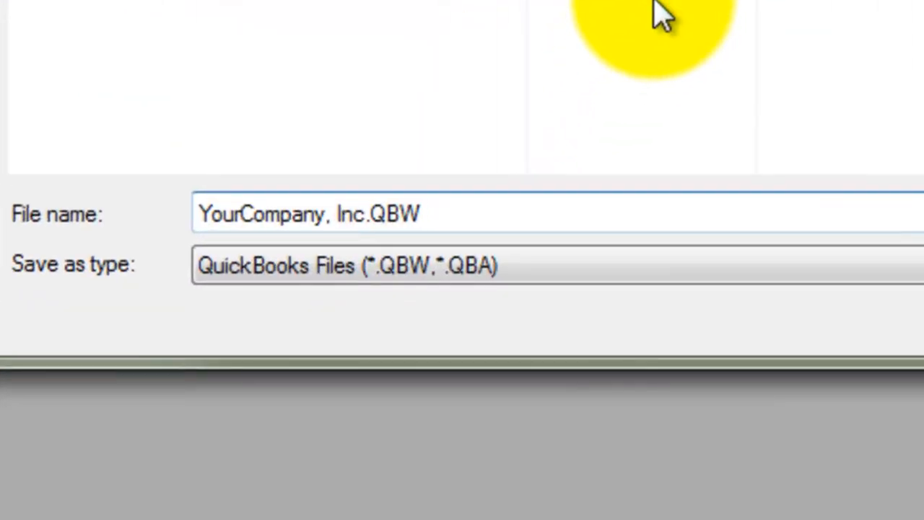
click(448, 215)
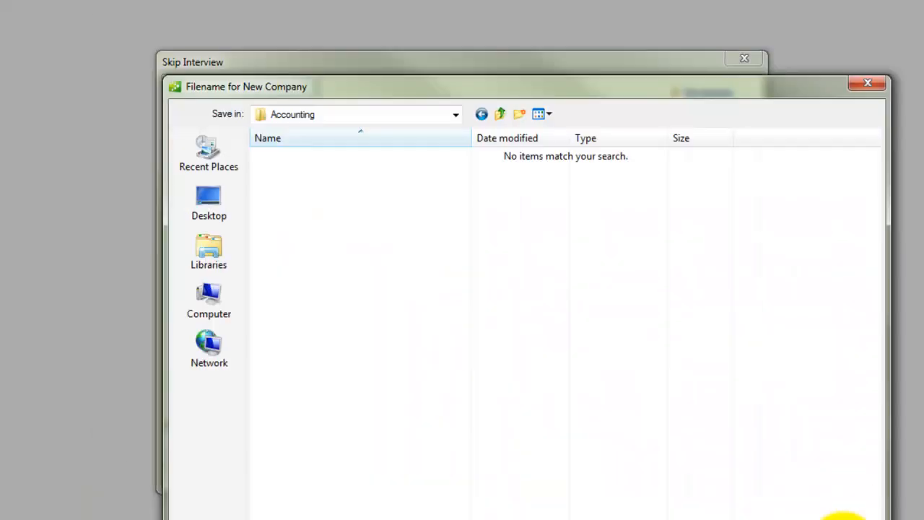
click(844, 516)
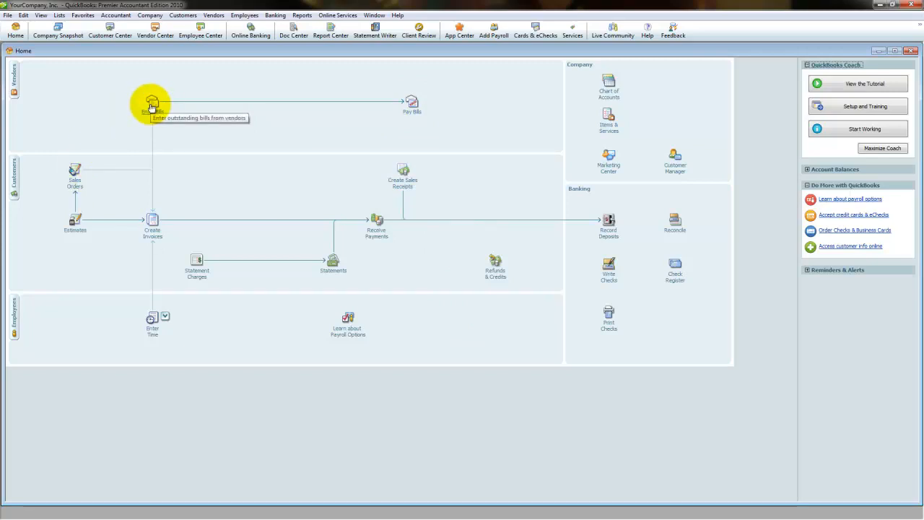
Open the Chart of Accounts, dismiss the new feature notice, maximize the list, and narrow its Name column.
click(607, 84)
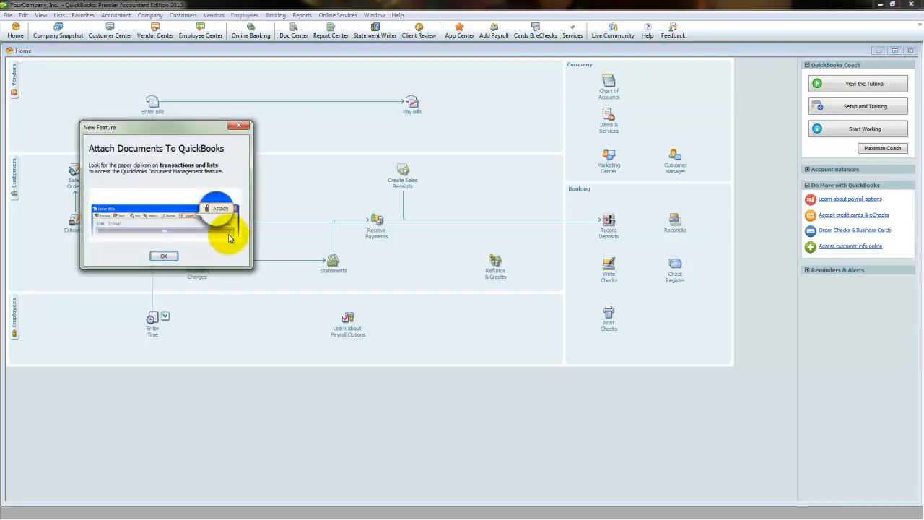
click(163, 256)
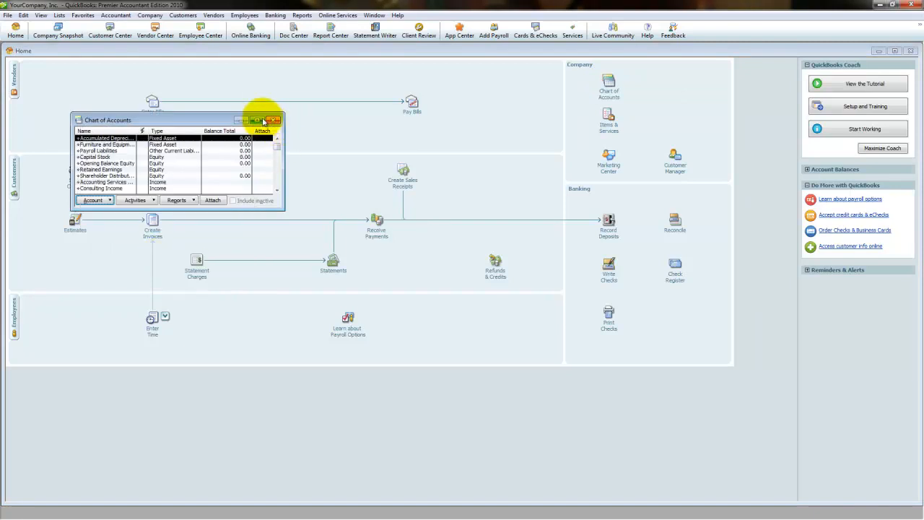
click(257, 120)
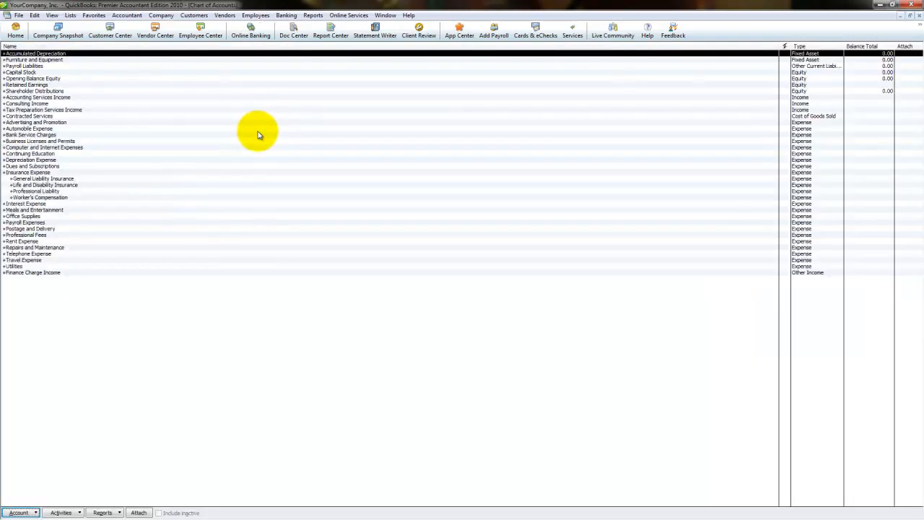
drag(780, 47, 664, 66)
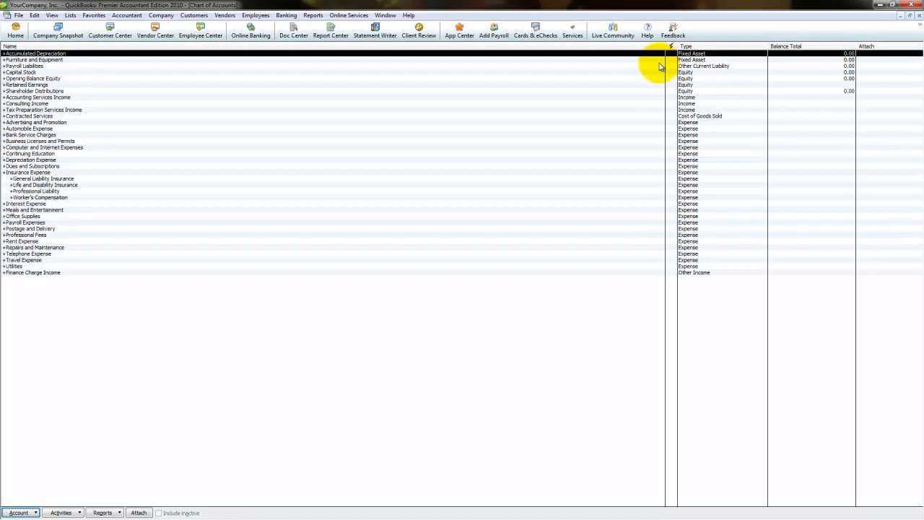
Start a new account in the Chart of Accounts and continue with Bank as its account type.
click(18, 512)
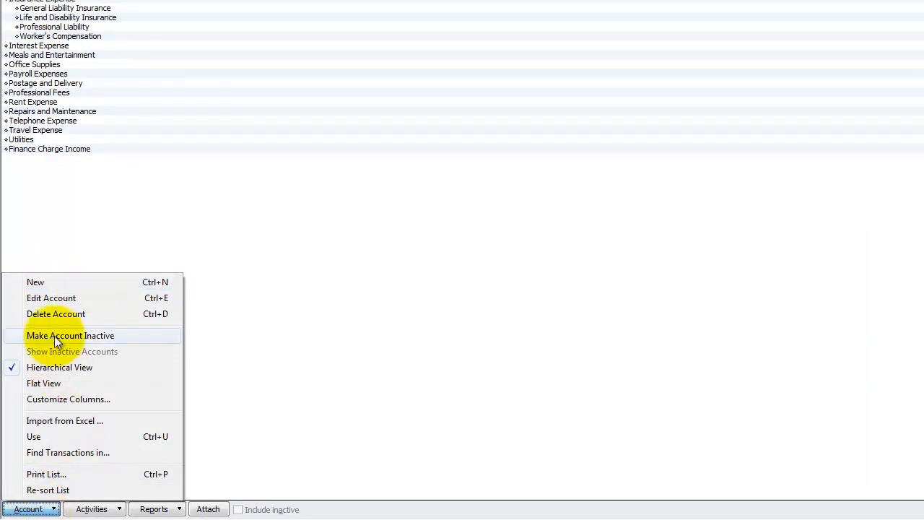
click(41, 283)
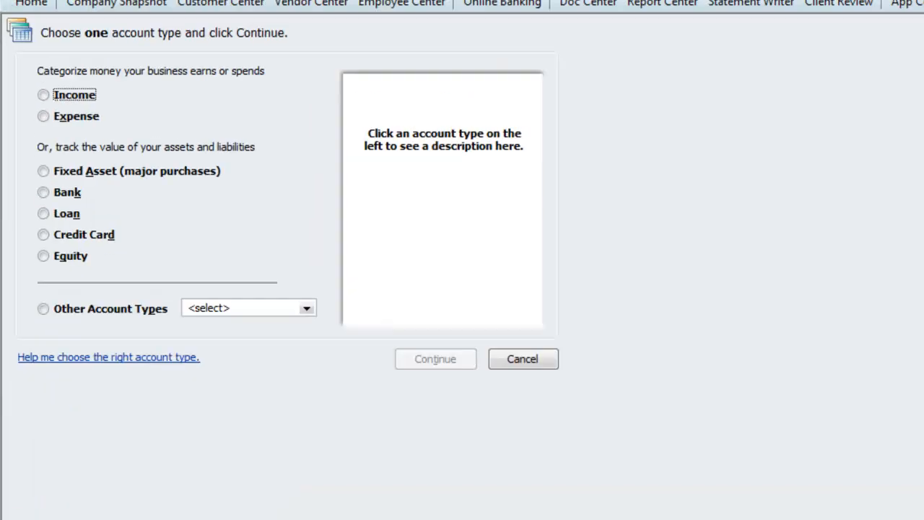
click(49, 285)
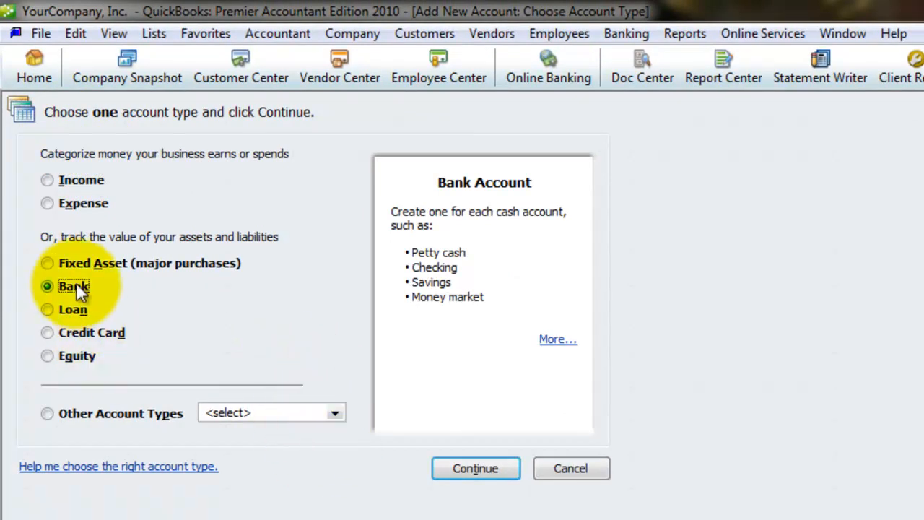
click(334, 412)
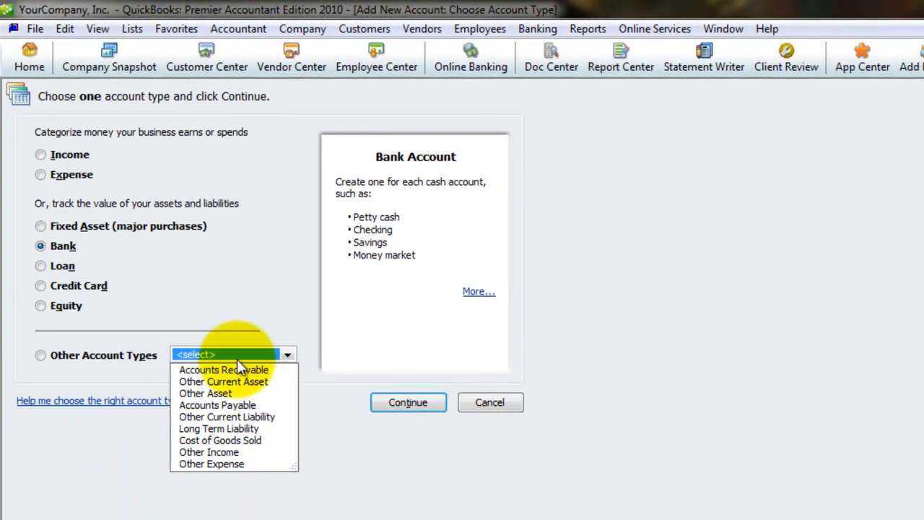
click(286, 355)
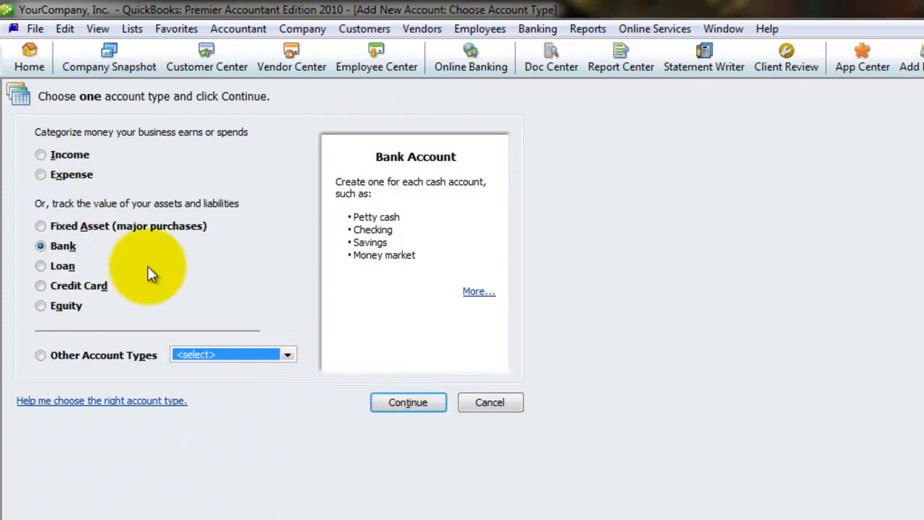
click(405, 401)
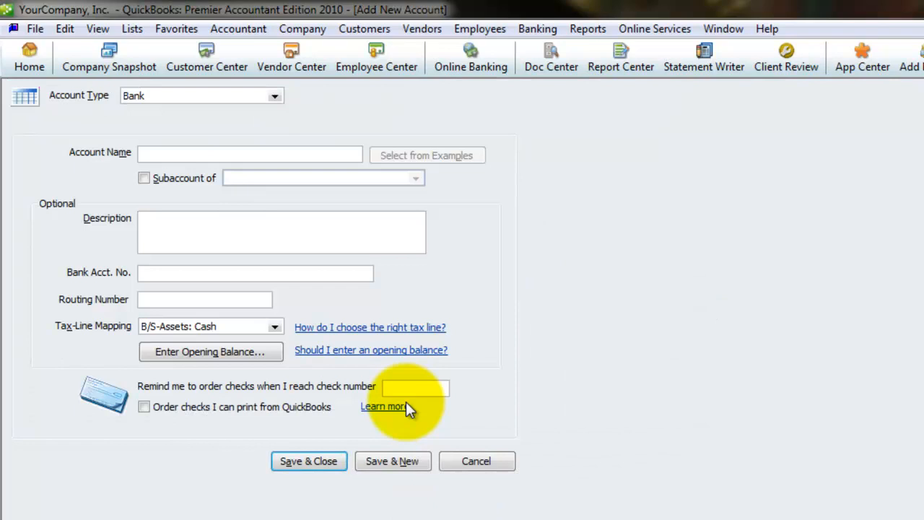
Name the new bank account YourBank - 1234, save and close it, and decline setting up online services.
text(YourBank - 1234)
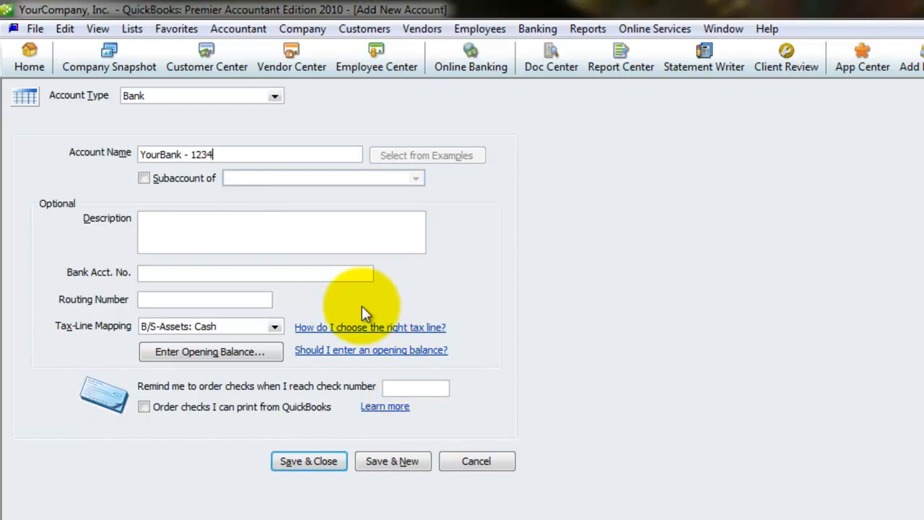
click(324, 459)
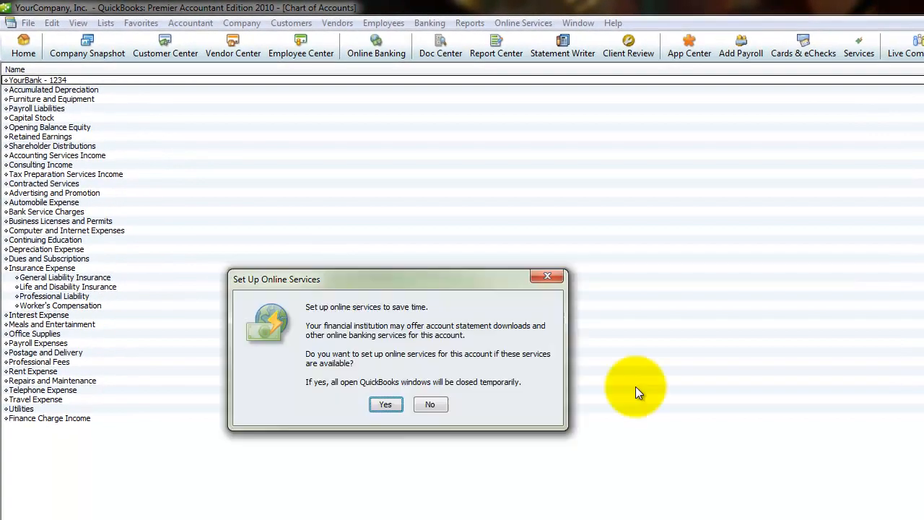
drag(387, 281, 699, 284)
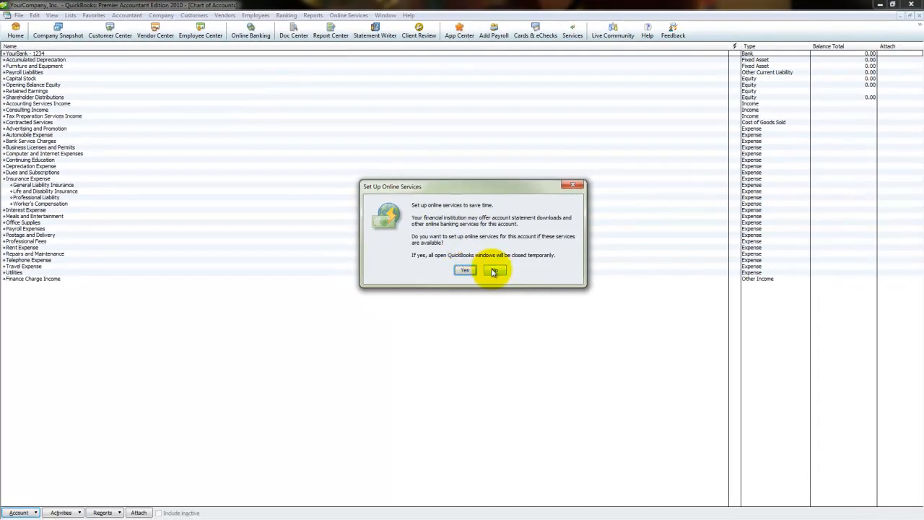
click(685, 375)
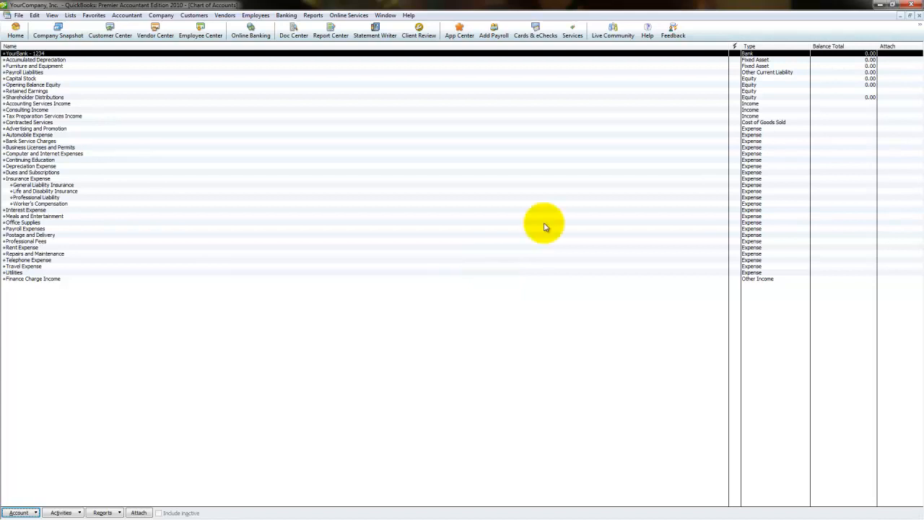
Examine the accounts in the chart, comparing the income accounts with the bank account and the expense accounts.
click(748, 105)
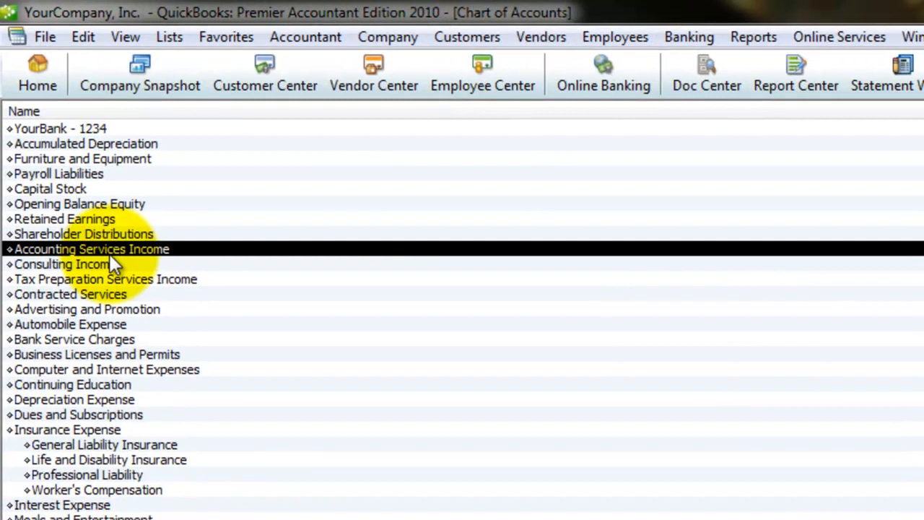
click(41, 110)
click(99, 274)
click(91, 263)
click(87, 249)
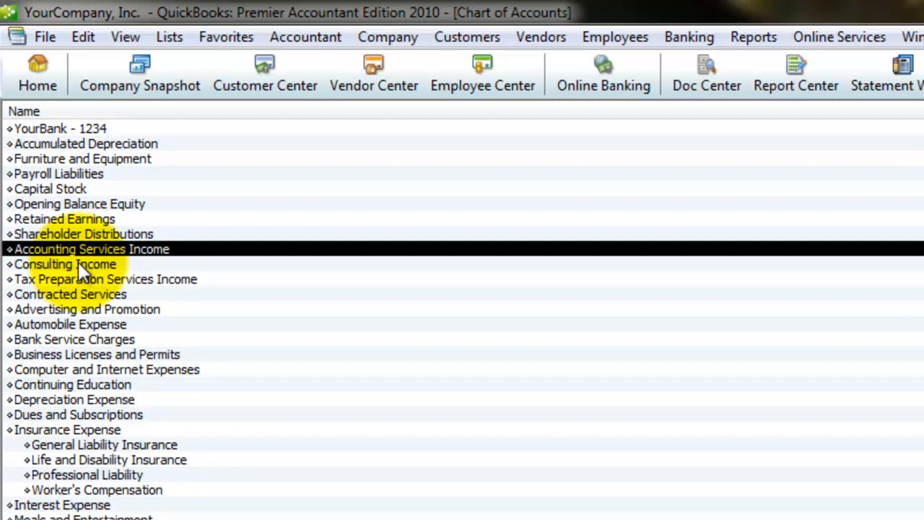
click(81, 265)
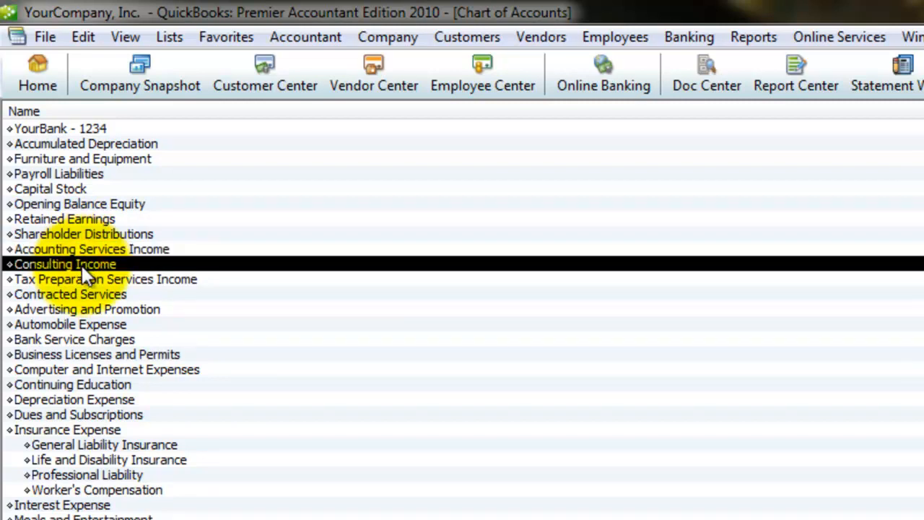
click(82, 279)
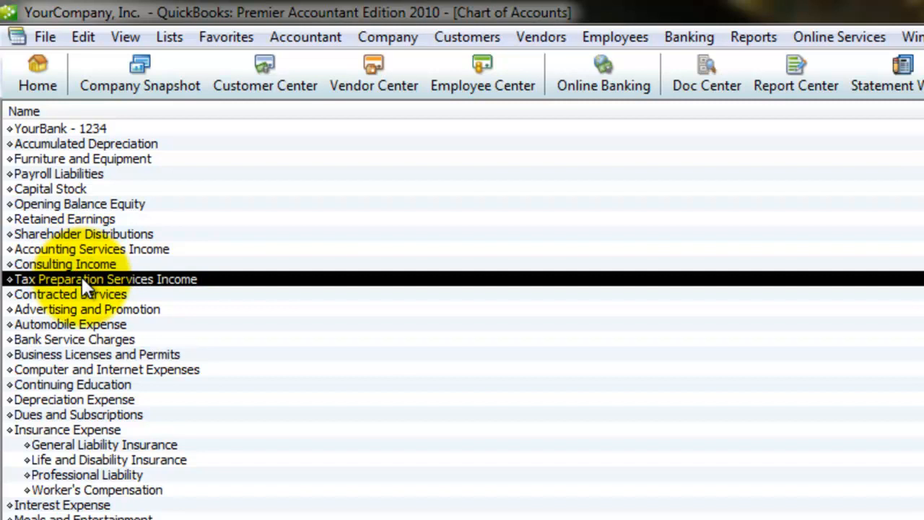
click(79, 264)
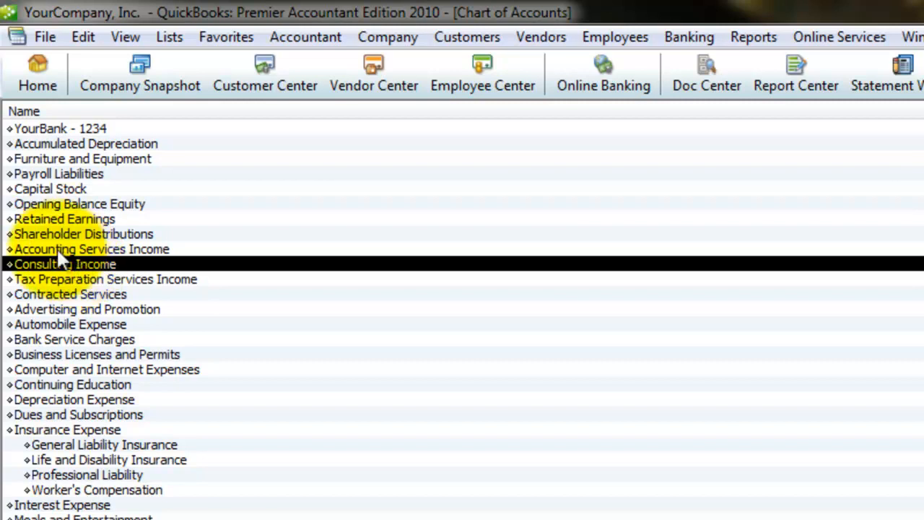
click(57, 250)
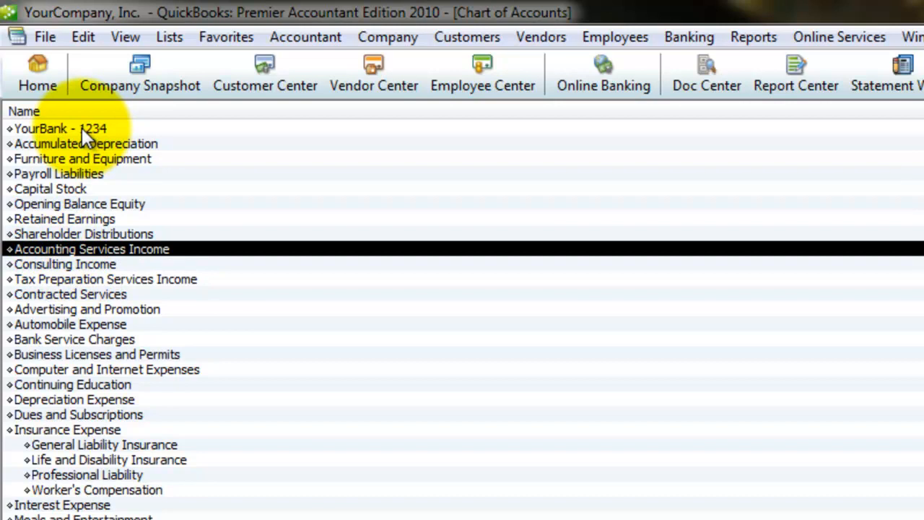
click(82, 128)
click(70, 265)
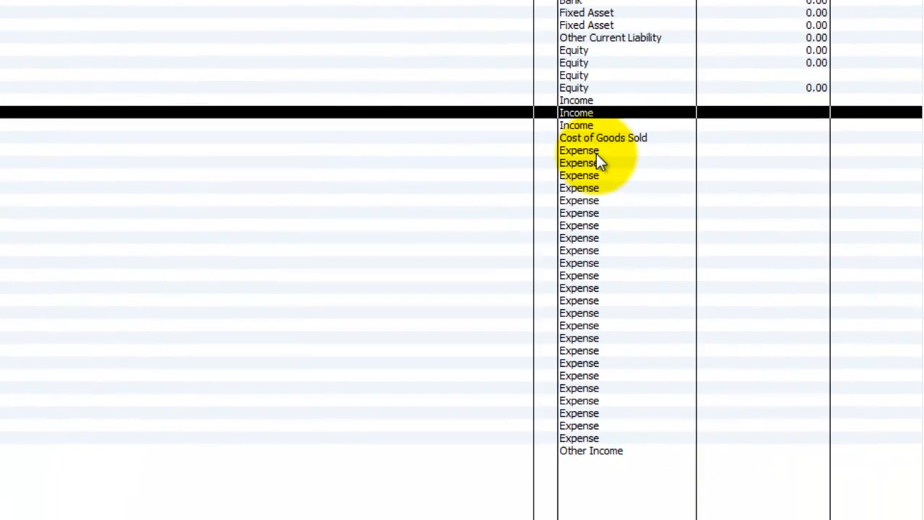
click(596, 154)
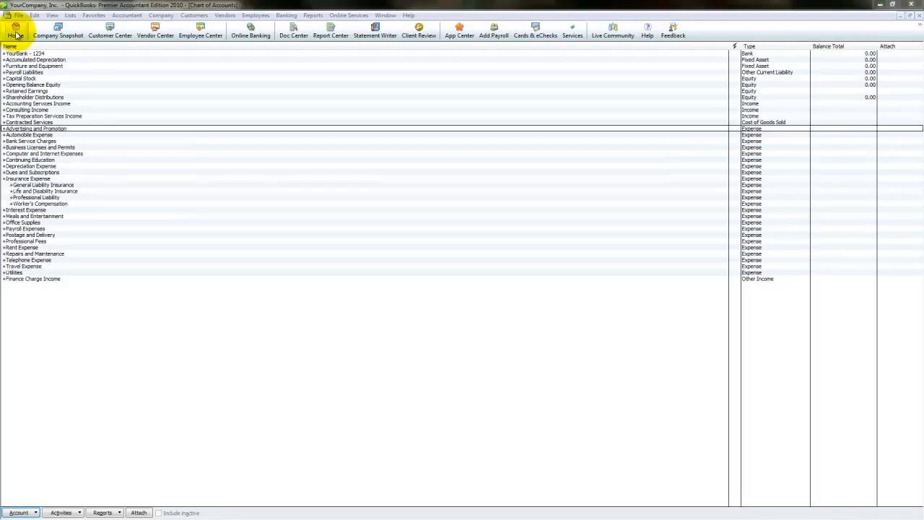
Leave the Chart of Accounts and return to the company's Home page.
click(15, 33)
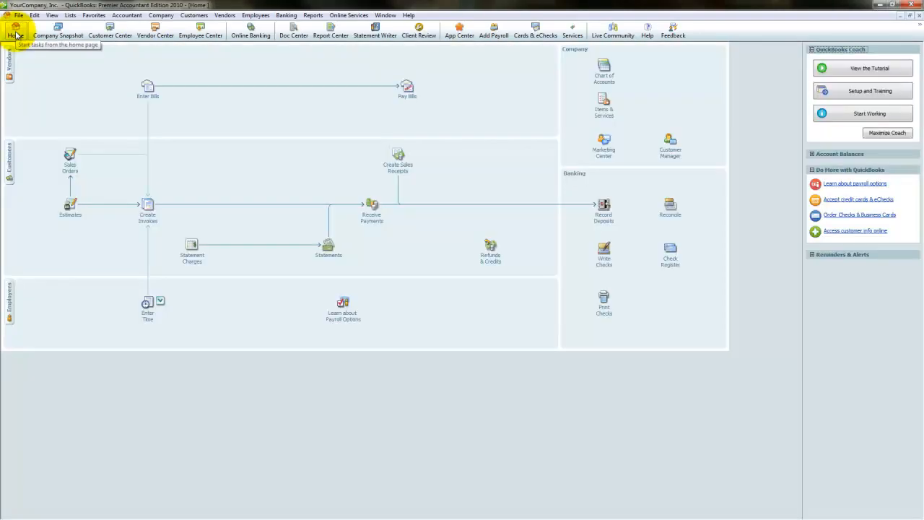